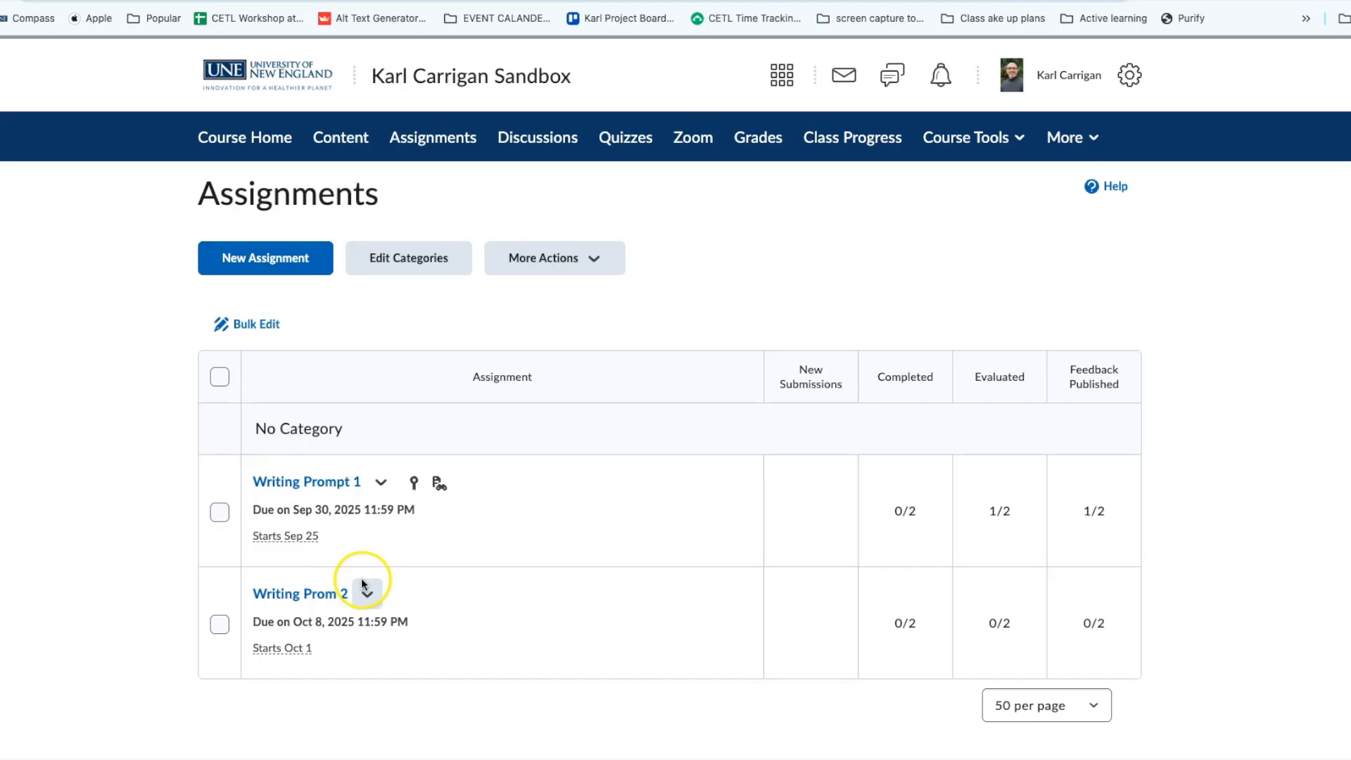
Step: Open the Writing Prom 2 assignment for editing and bring up its Turnitin integration settings under Evaluation & Feedback
click(367, 595)
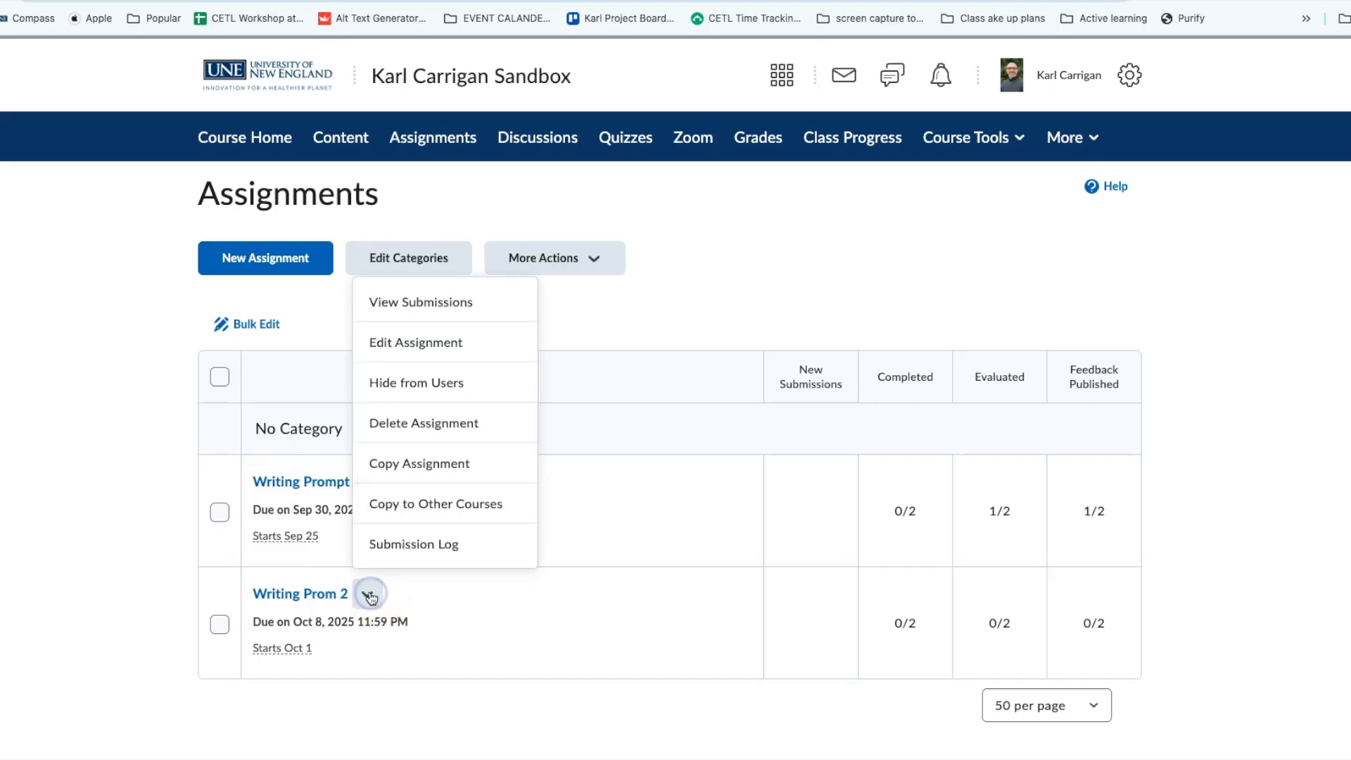
click(420, 342)
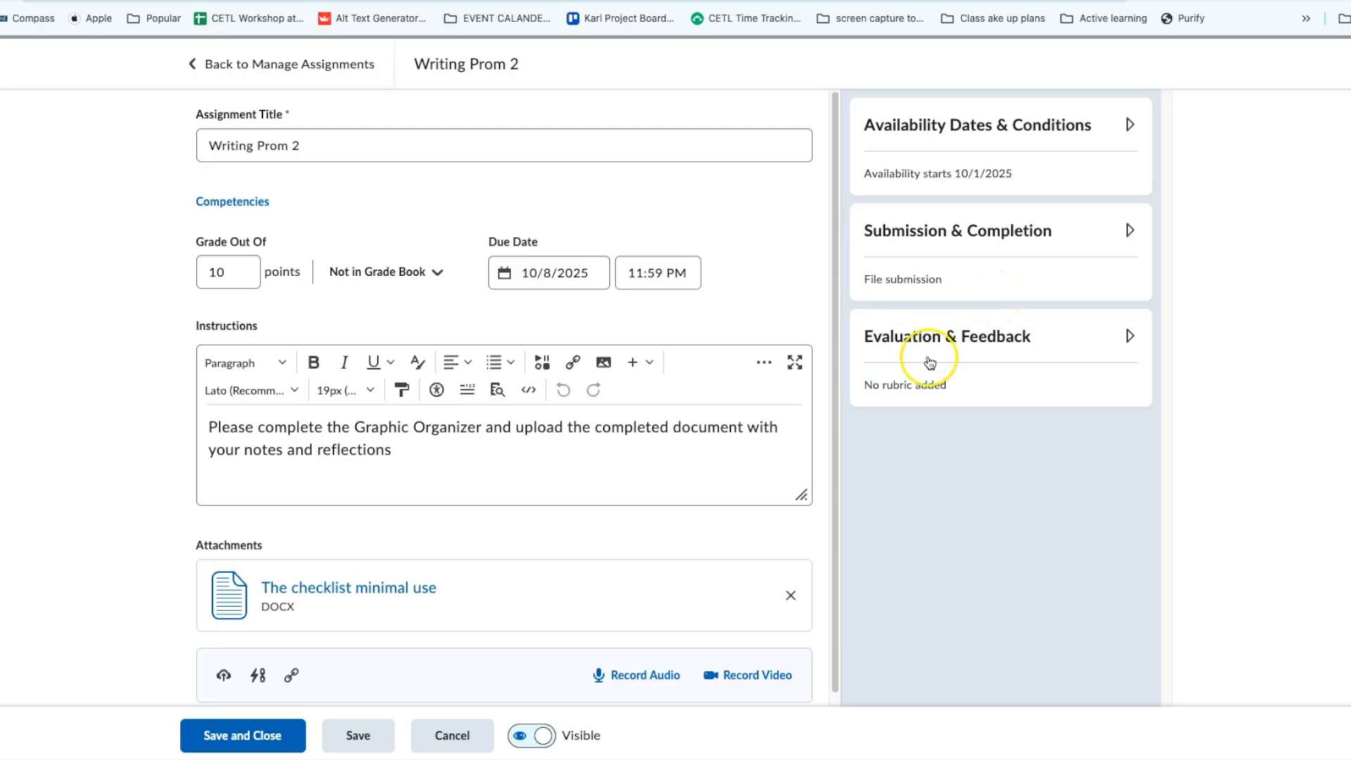
click(1128, 336)
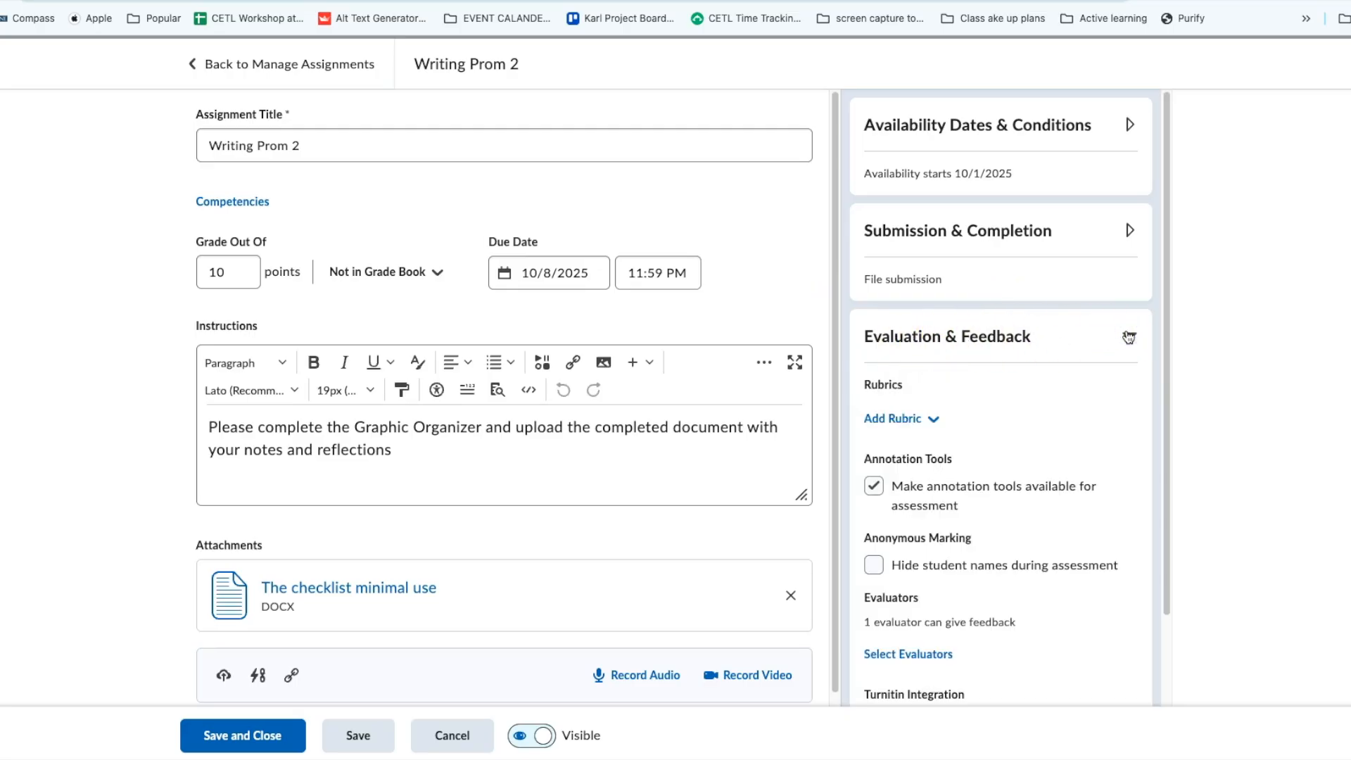
scroll(1082, 390, down, 2)
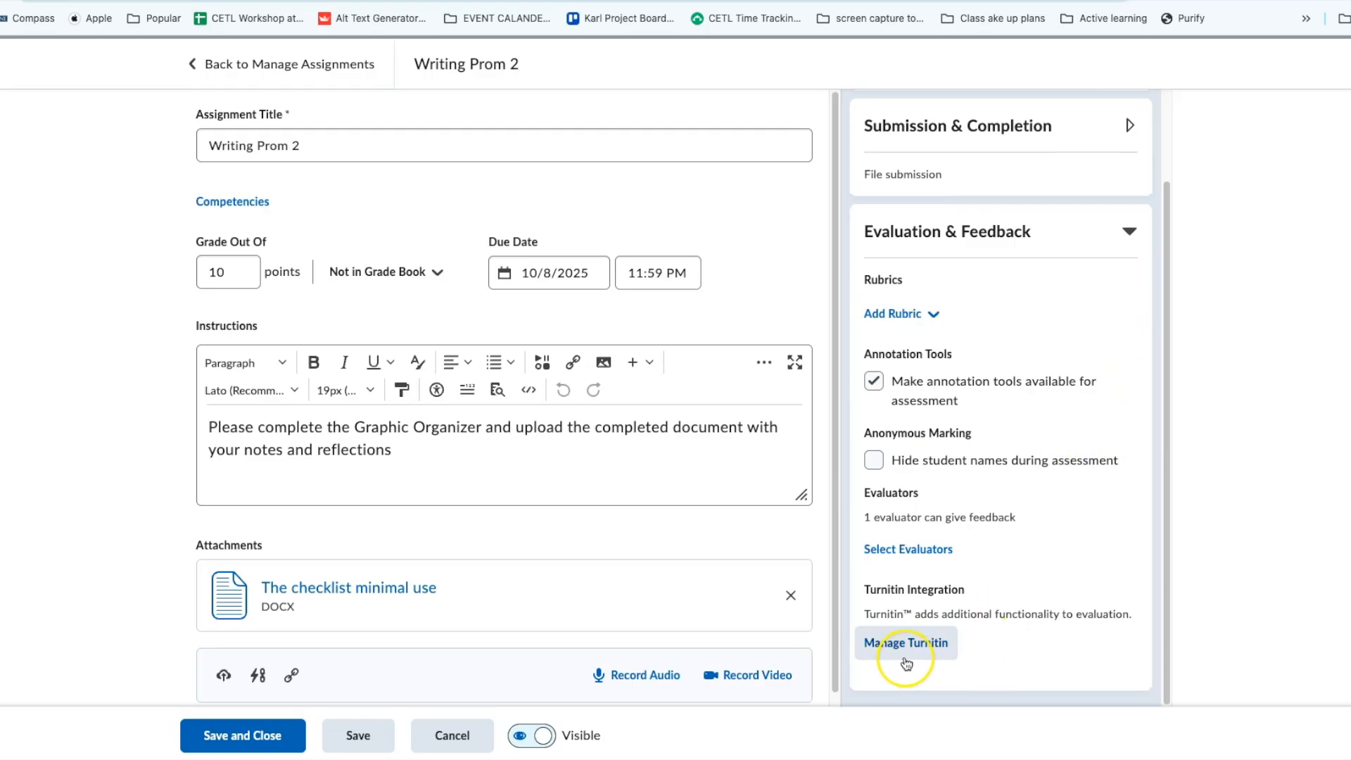
click(924, 644)
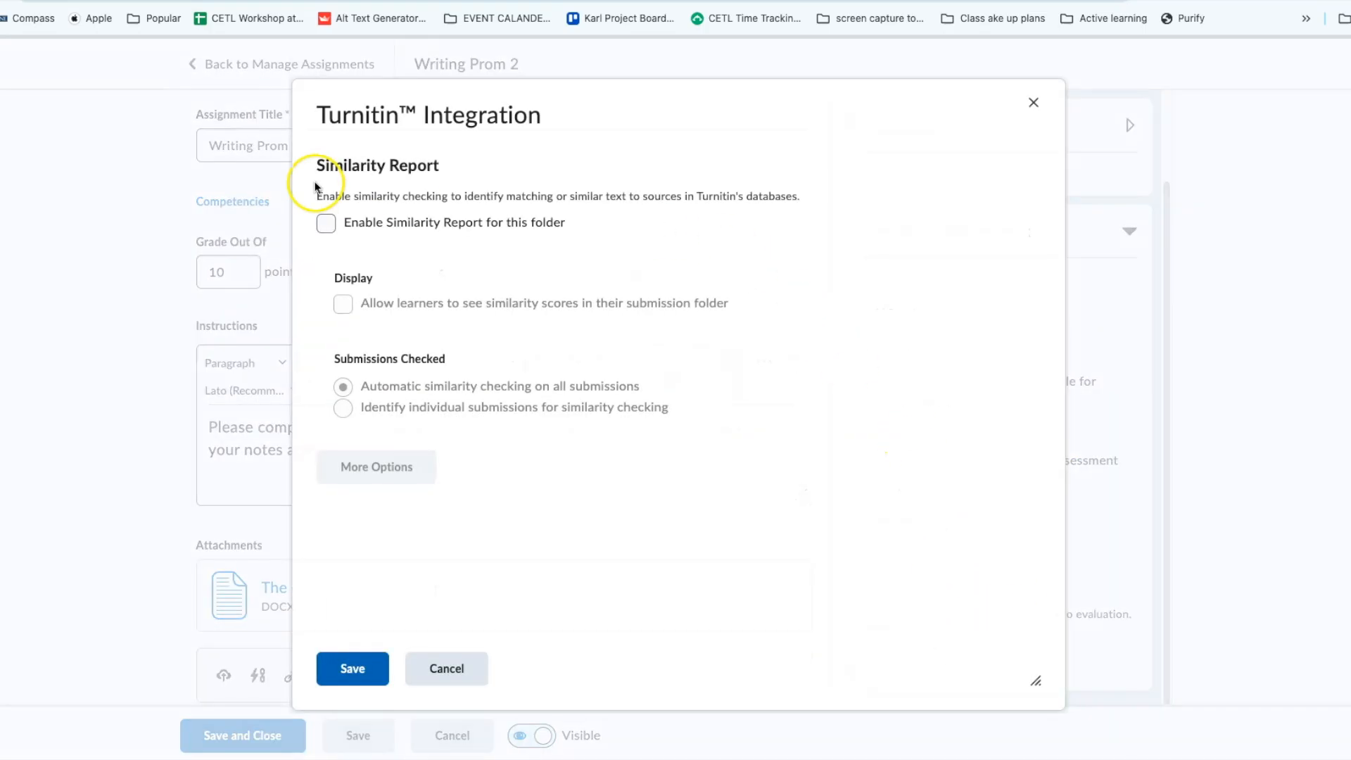
Step: Enable the Similarity Report for this folder, keeping scores hidden from learners and automatic similarity checking on all submissions
click(327, 224)
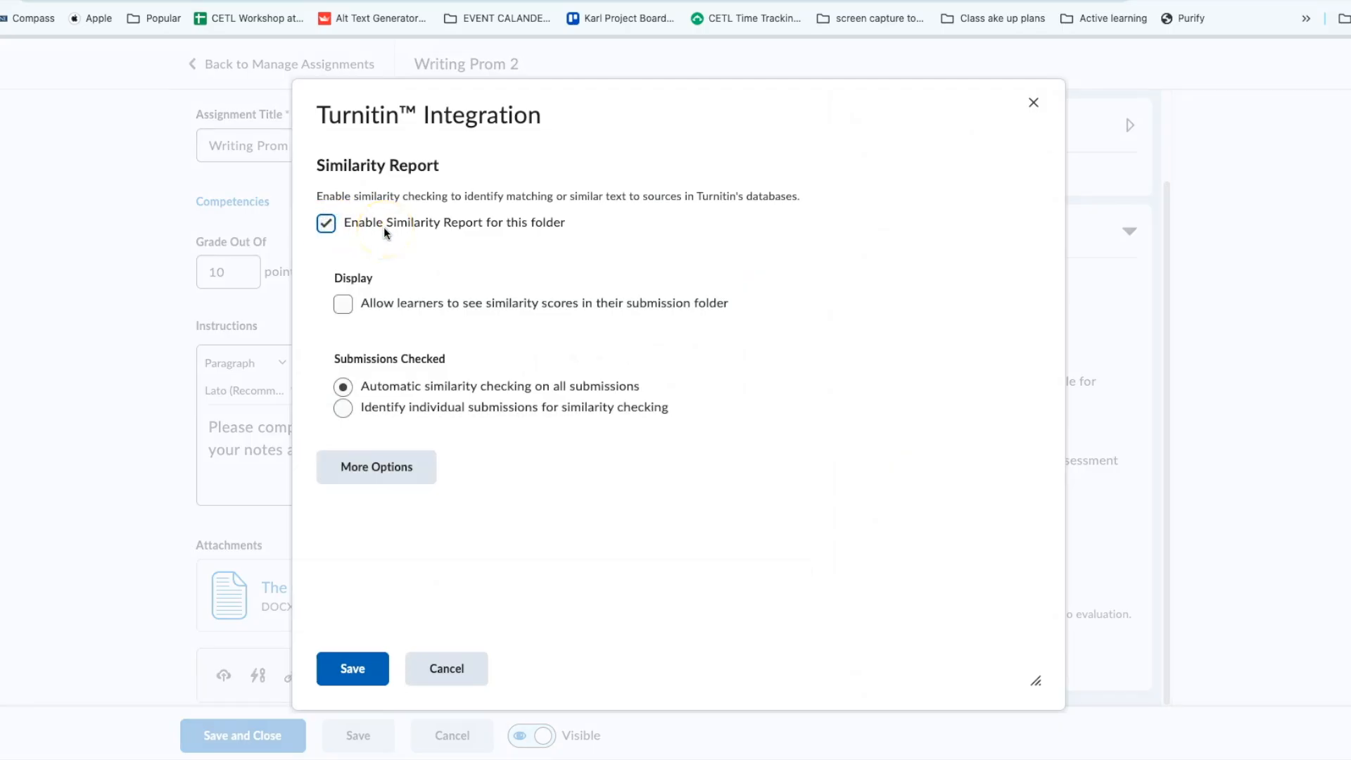
click(344, 302)
click(408, 394)
click(342, 409)
Step: Open the additional Turnitin options for the assignment and reposition and widen their window
click(379, 469)
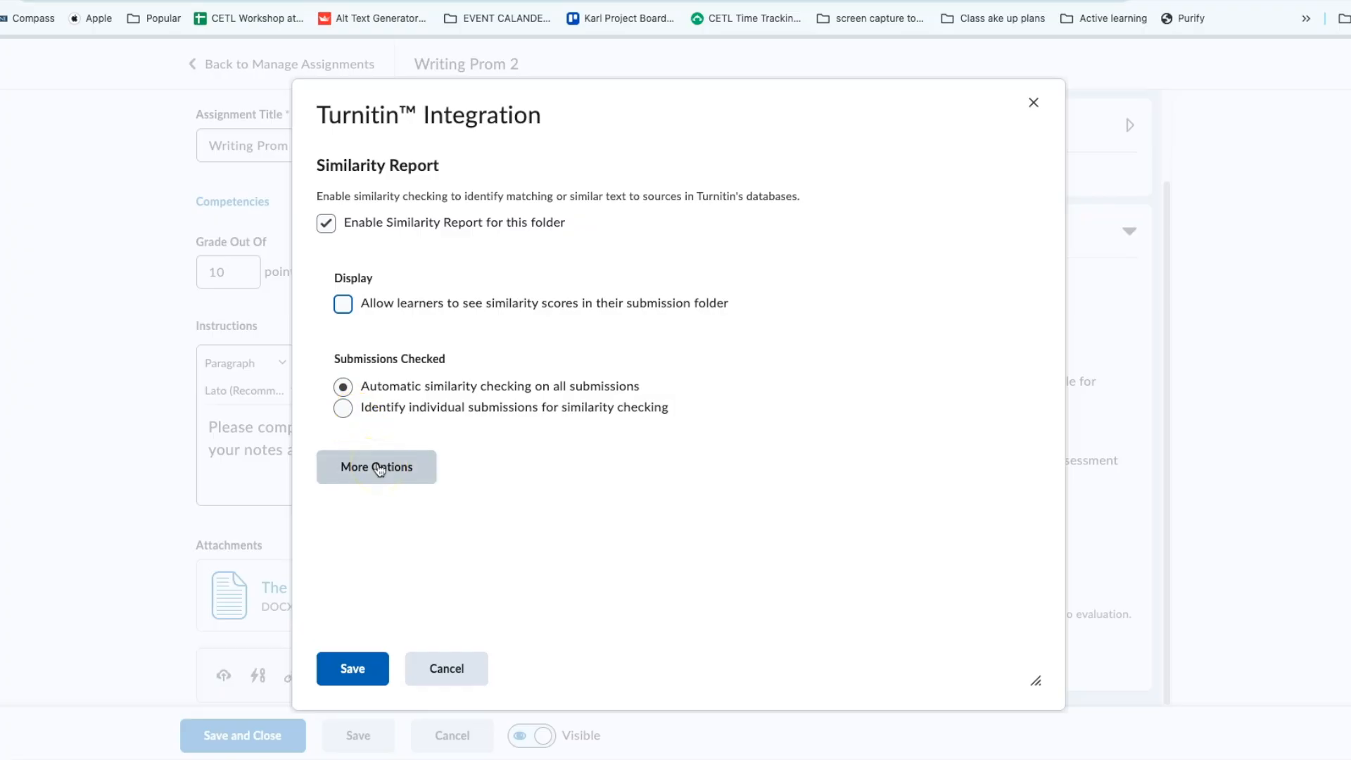
click(379, 468)
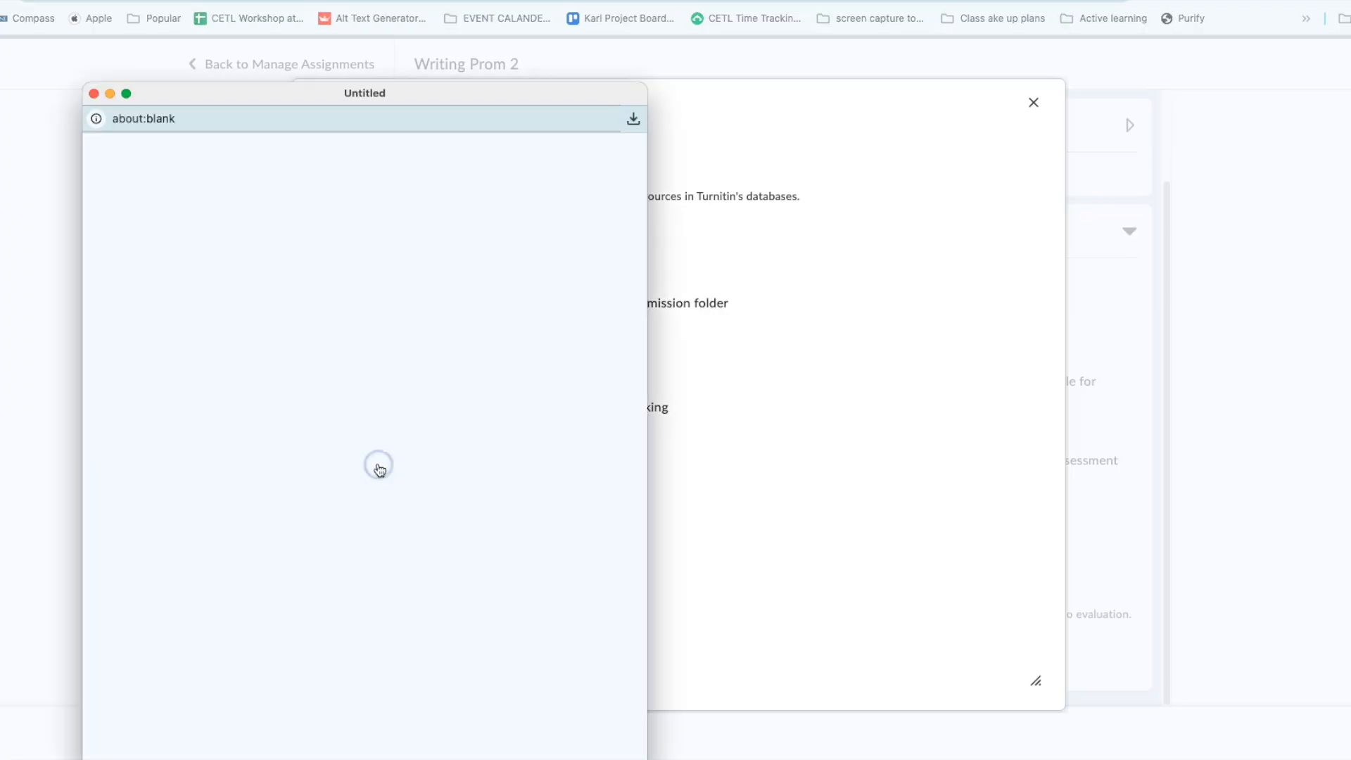
drag(572, 93, 563, 27)
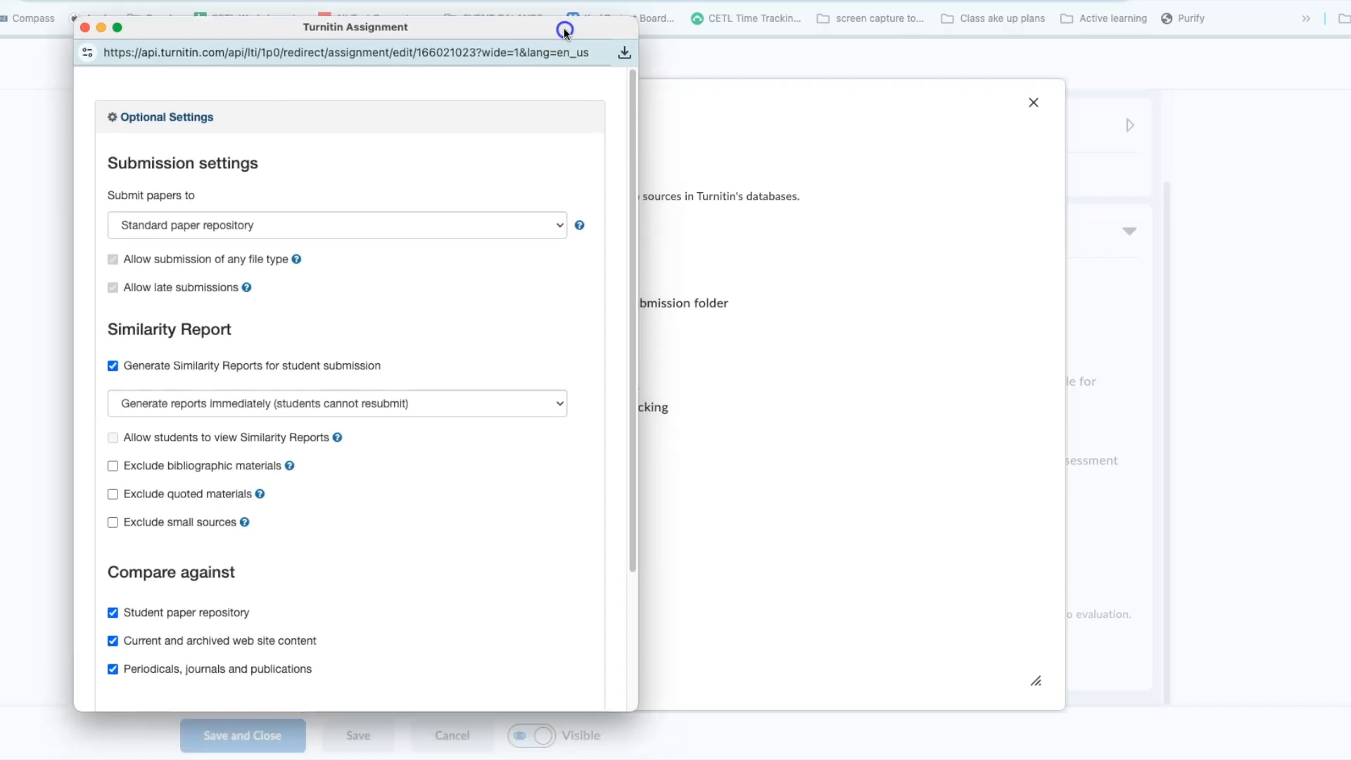
drag(637, 211, 826, 198)
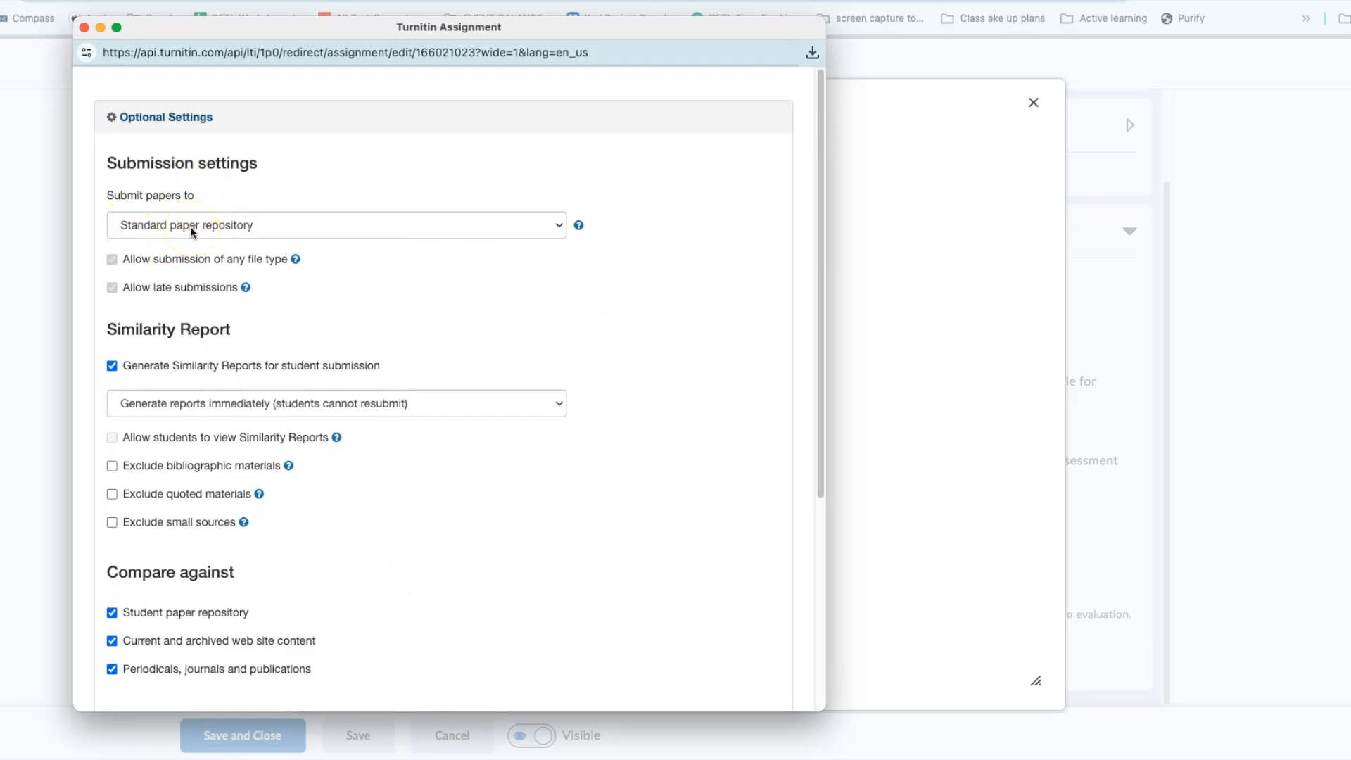
Step: Try the option not to store the submitted papers, and restore the standard paper repository
click(557, 225)
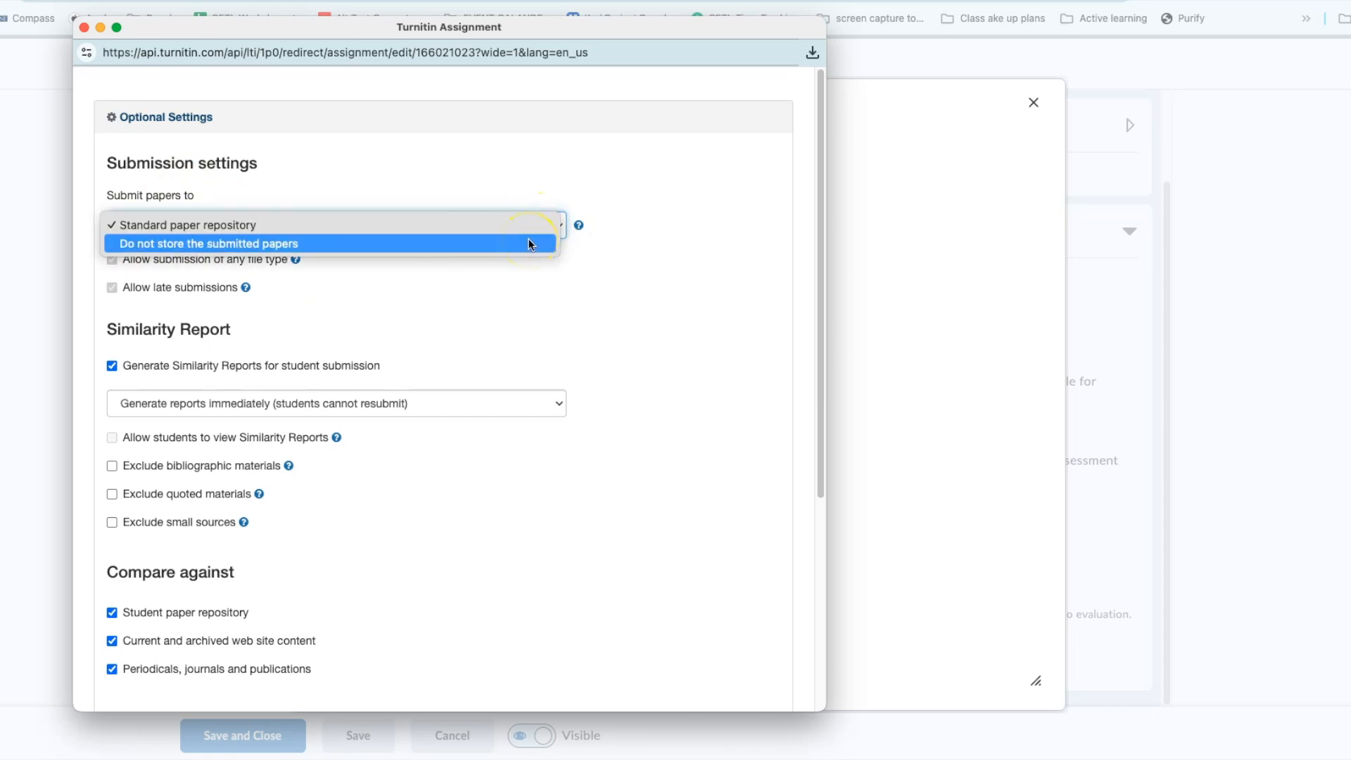
click(528, 244)
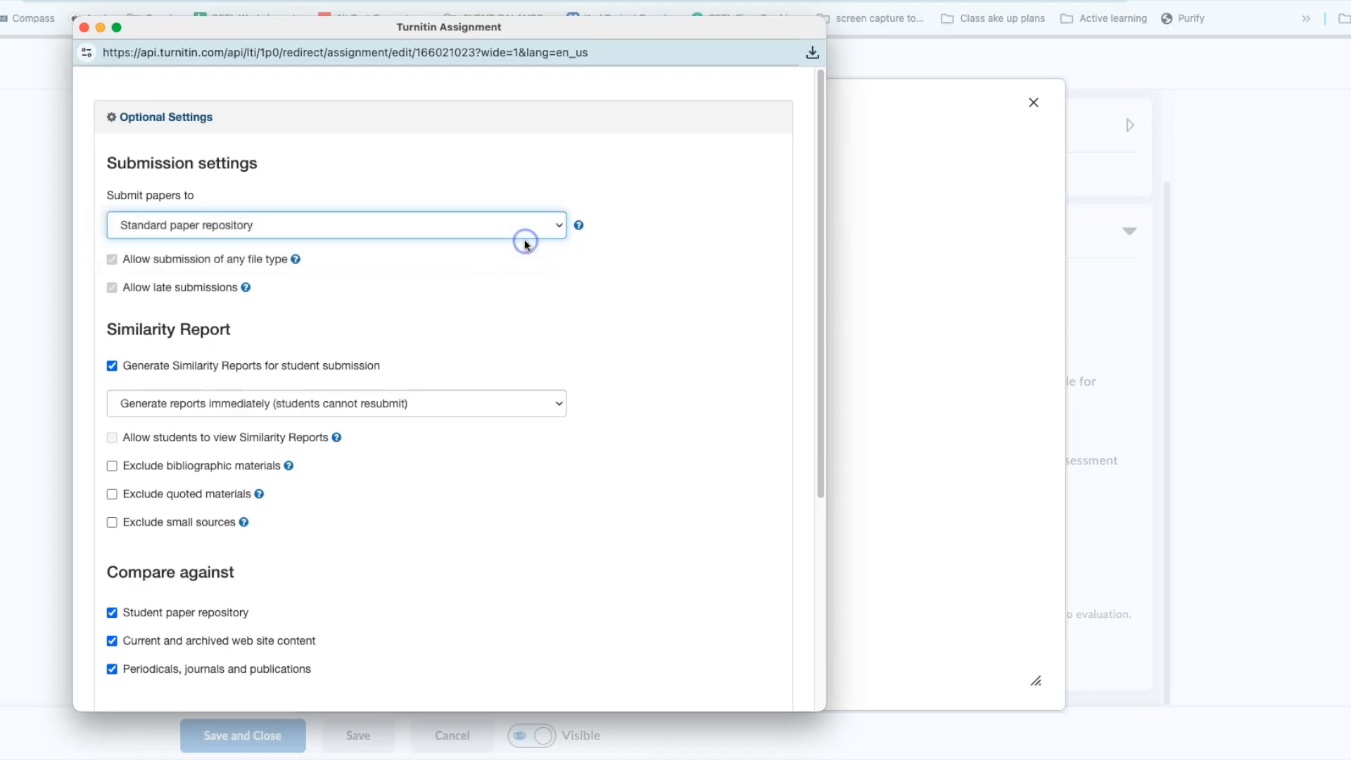
click(554, 225)
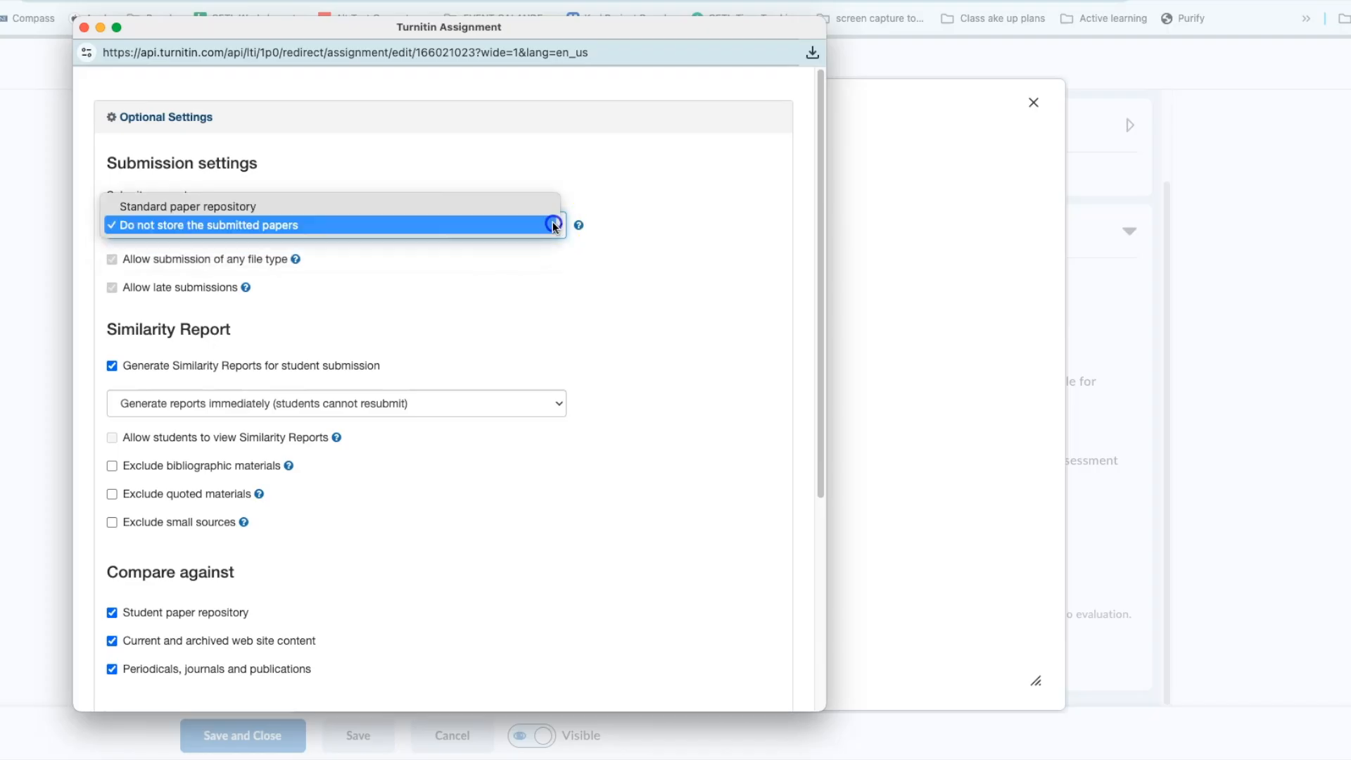
click(516, 211)
Step: Set Similarity Reports to generate on the due date, with students able to resubmit until the due date
scroll(438, 251, down, 1)
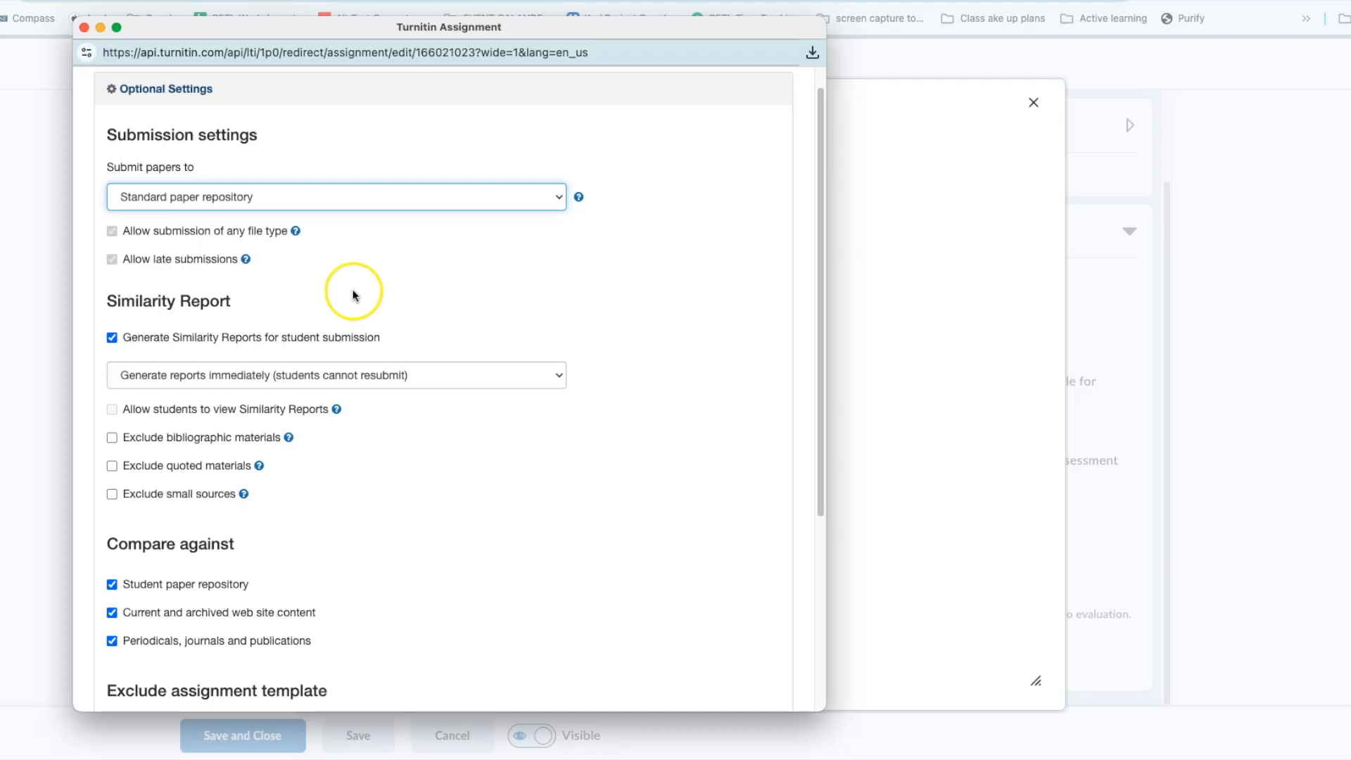
scroll(326, 285, down, 3)
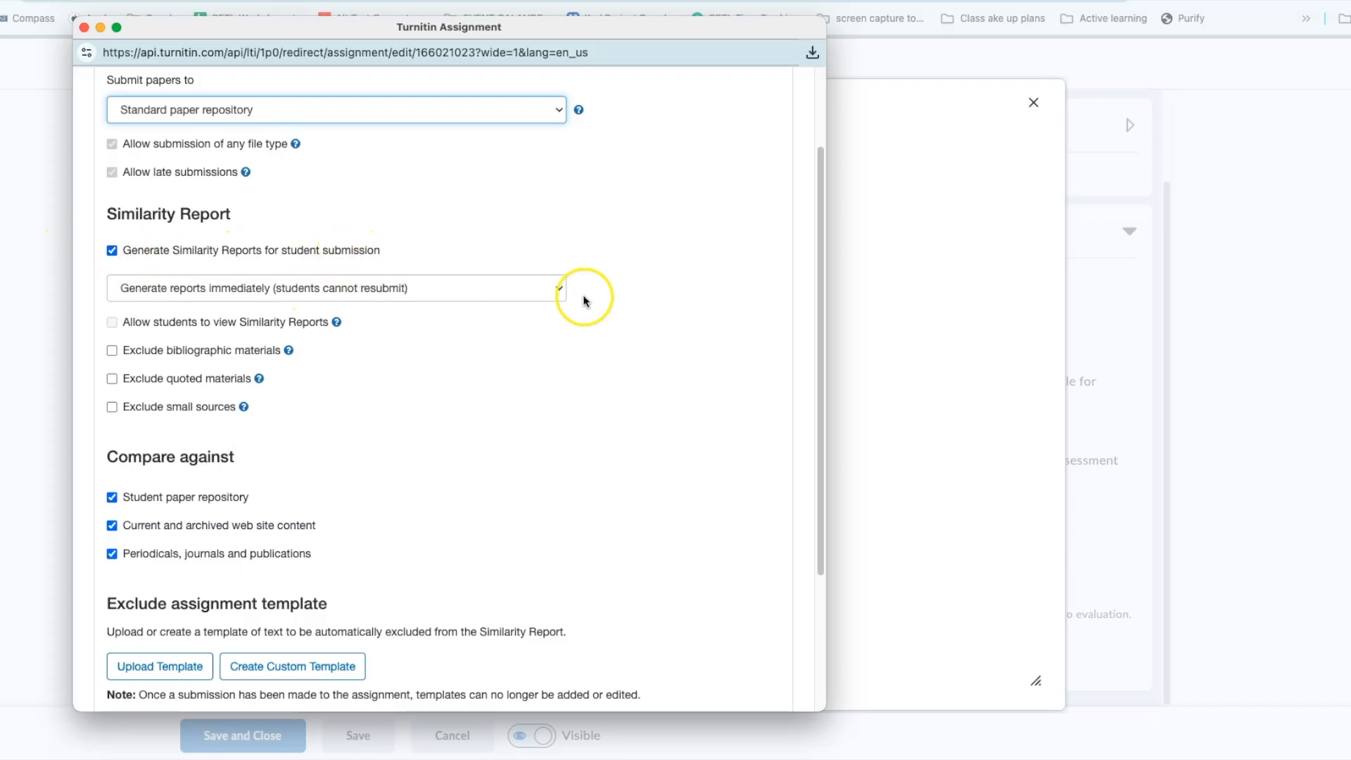
click(557, 289)
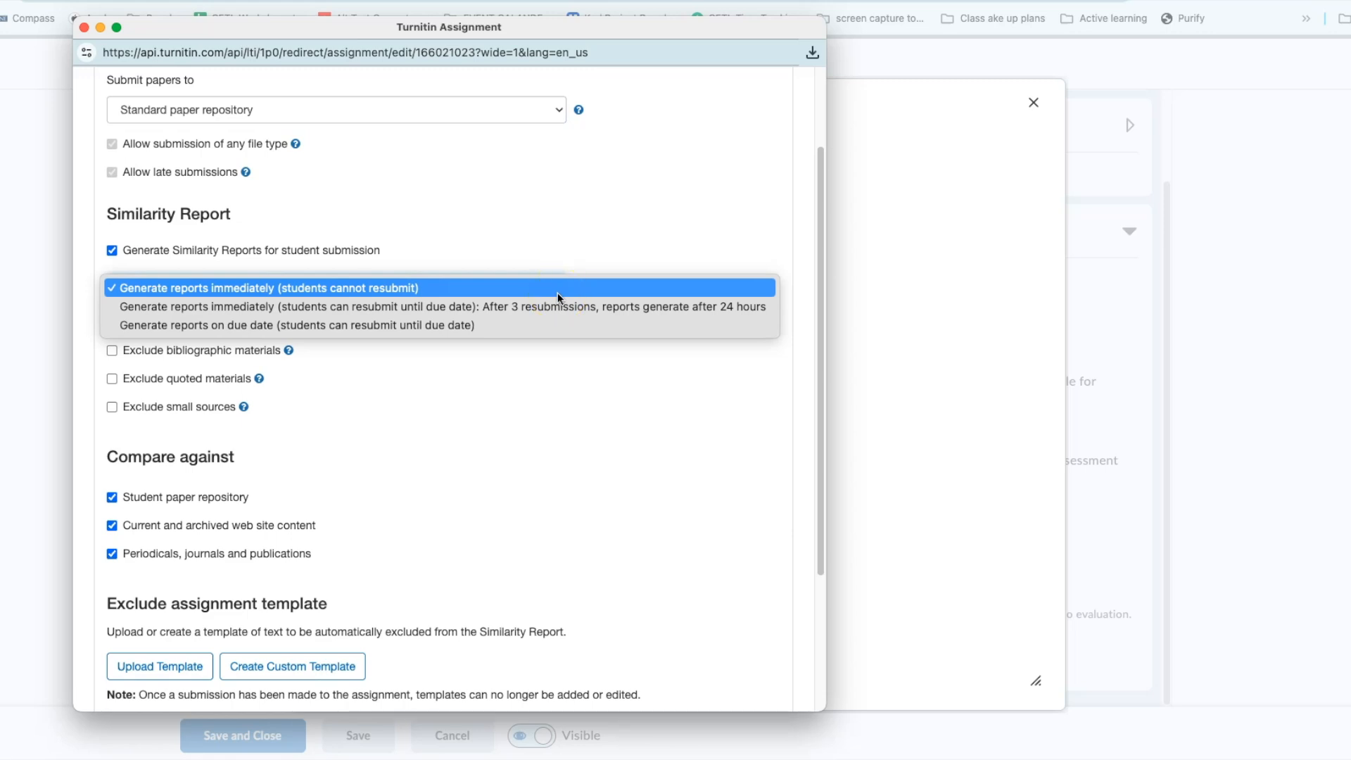
click(555, 309)
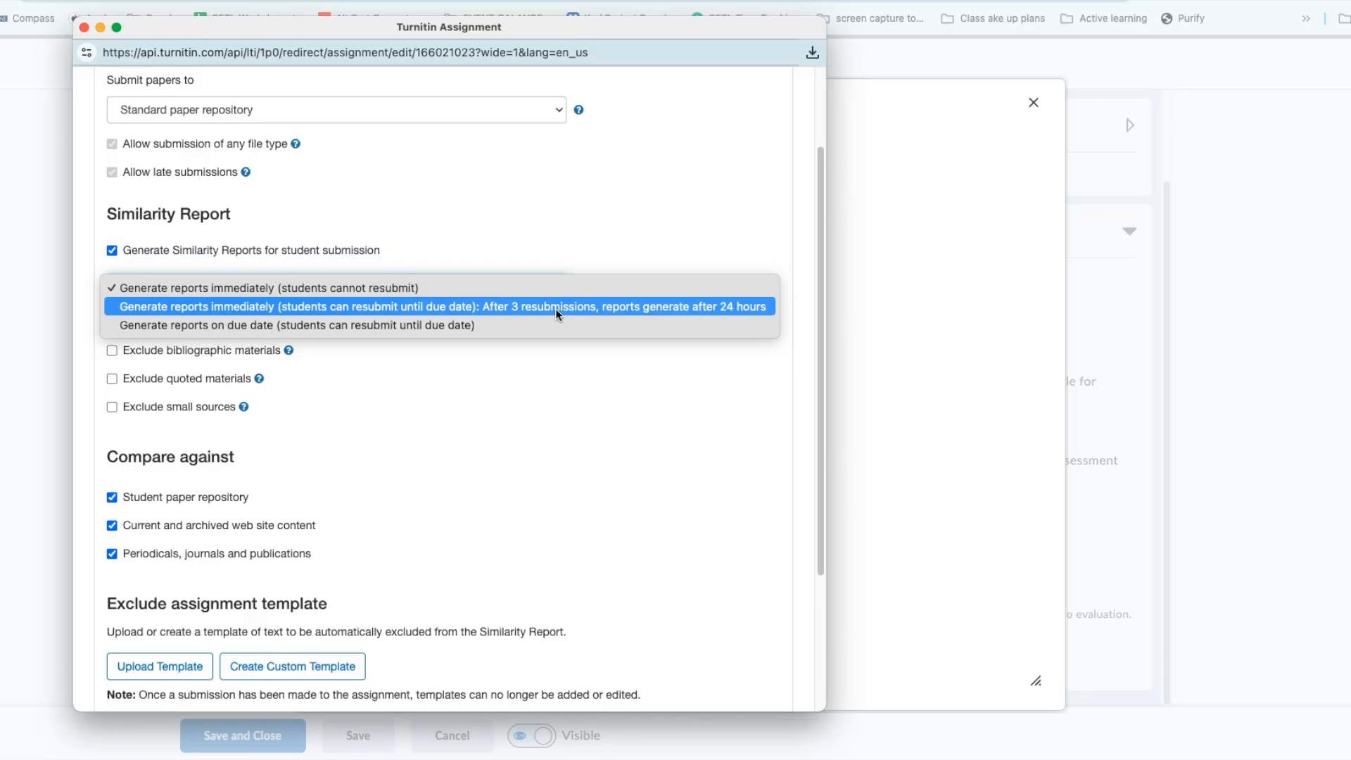
click(551, 322)
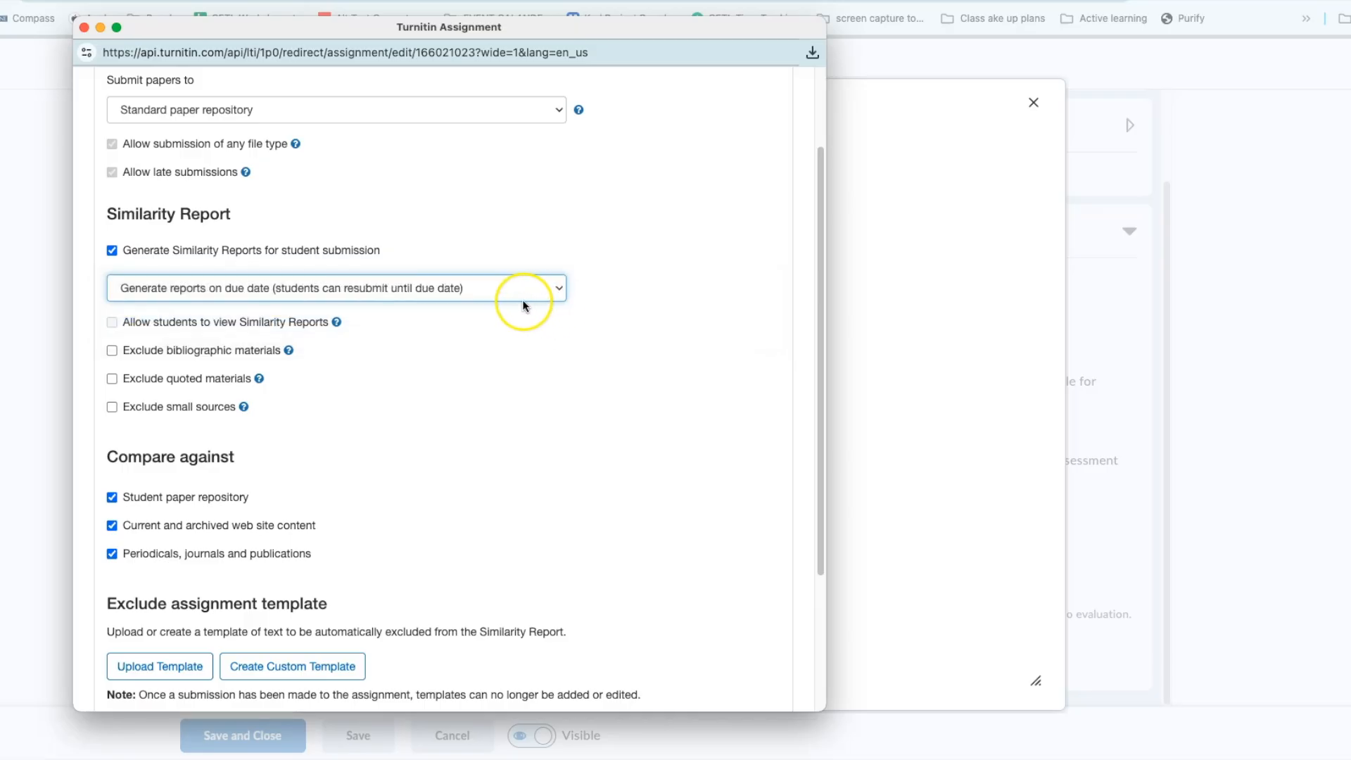
Step: Open the custom template text entry for excluding assignment text from the Similarity Report, and cancel it
scroll(522, 309, down, 1)
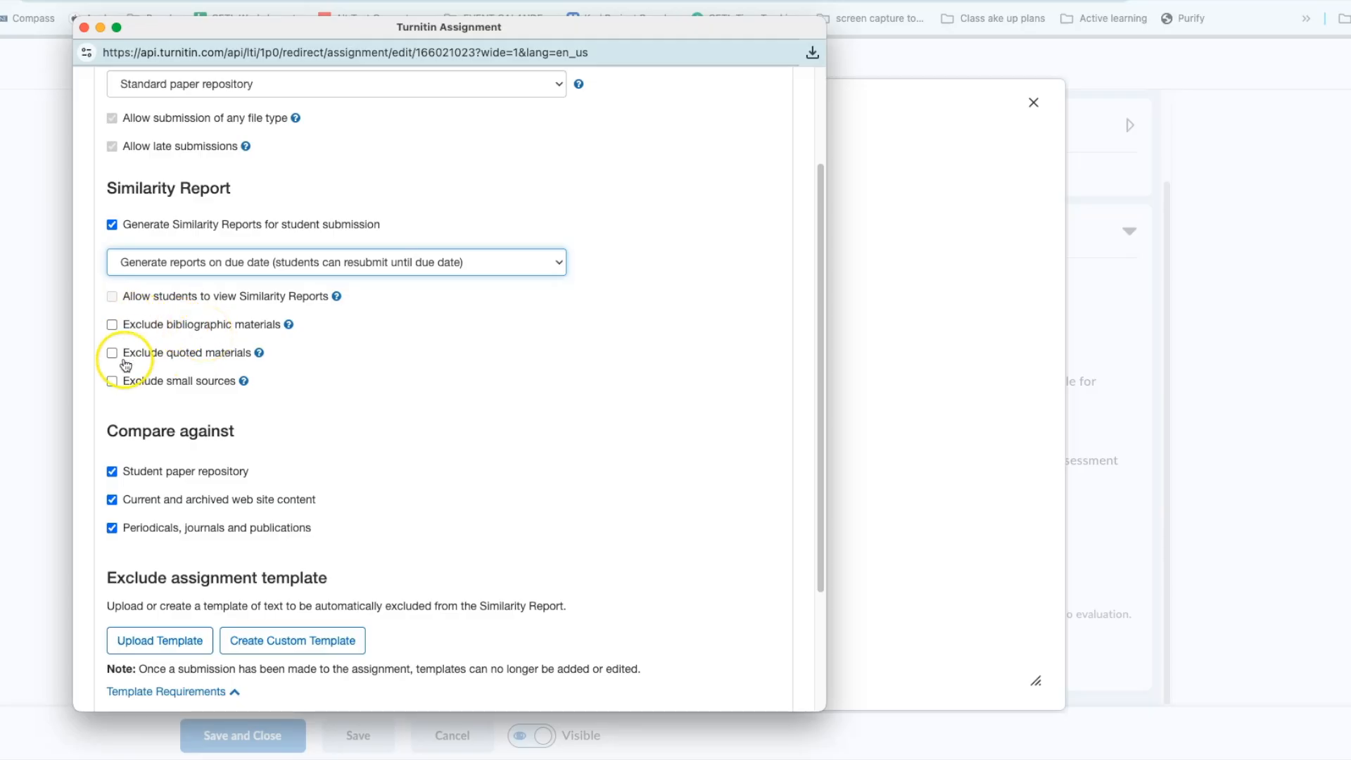
scroll(144, 386, down, 5)
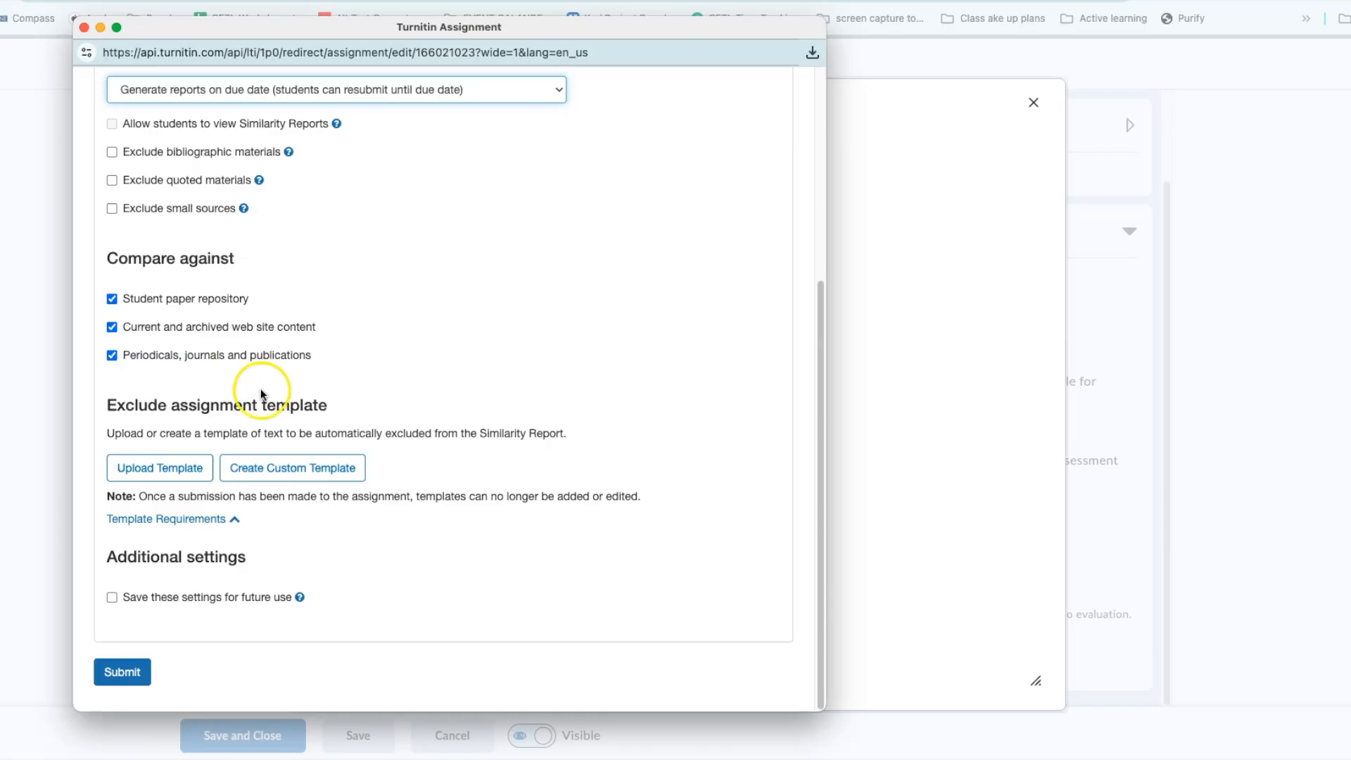
click(251, 469)
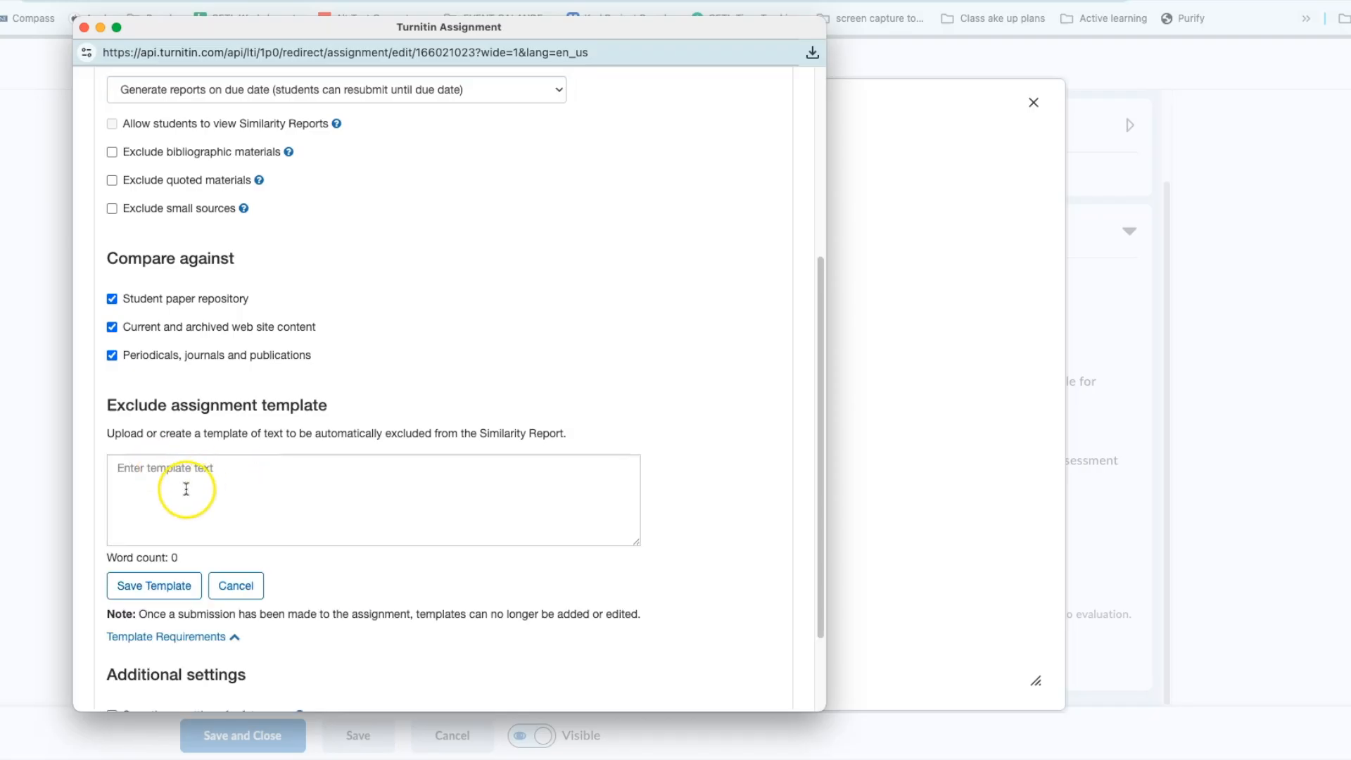
scroll(211, 457, down, 1)
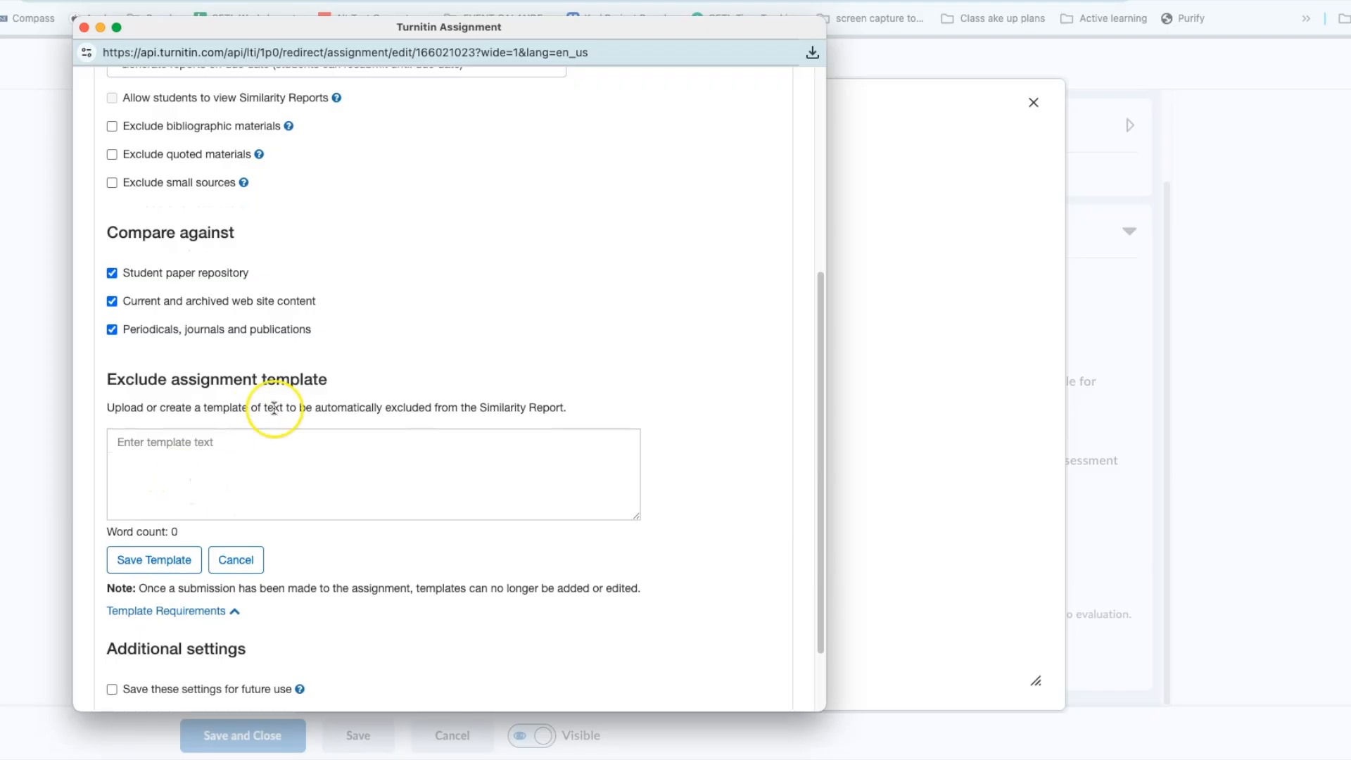
click(236, 560)
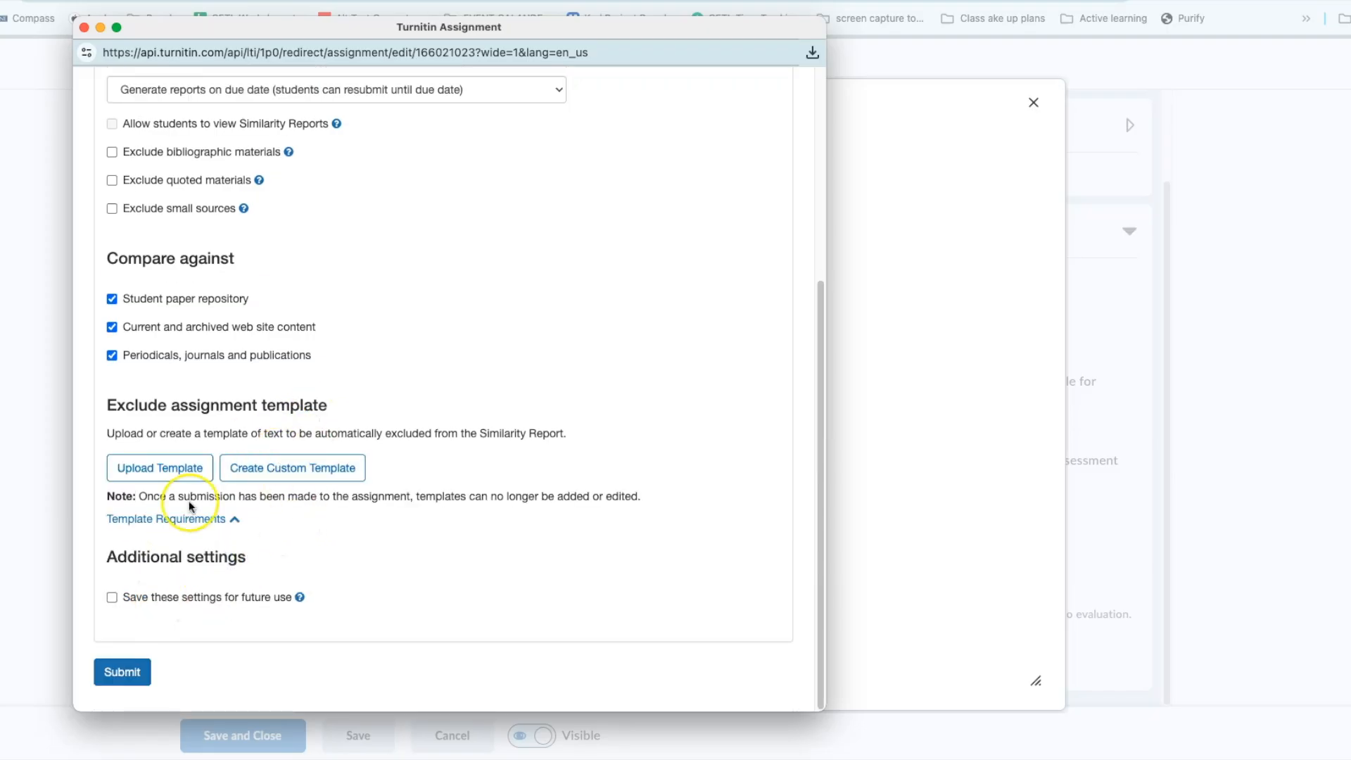
Step: Review the optional Turnitin settings, submit them, and save the Turnitin integration for the assignment
scroll(281, 478, up, 2)
scroll(214, 359, up, 1)
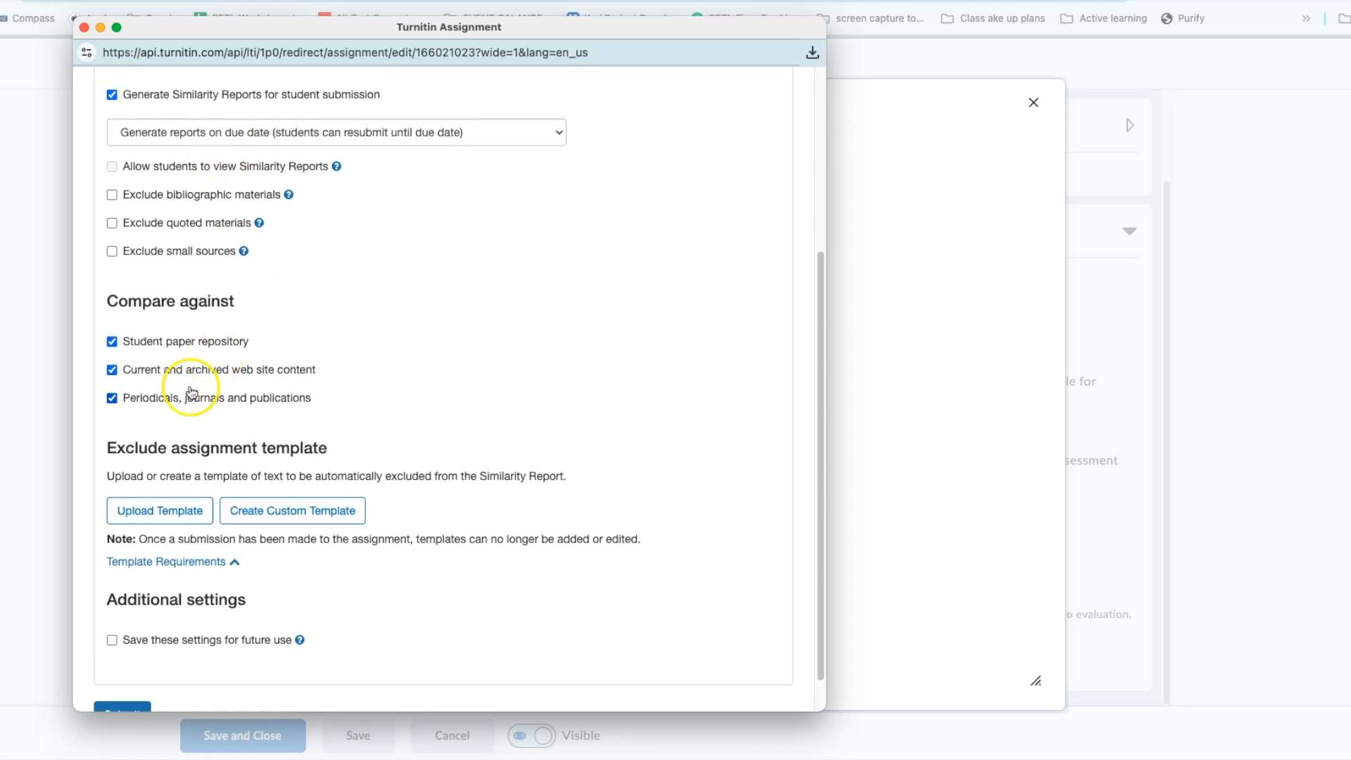
scroll(191, 391, up, 3)
scroll(192, 394, down, 4)
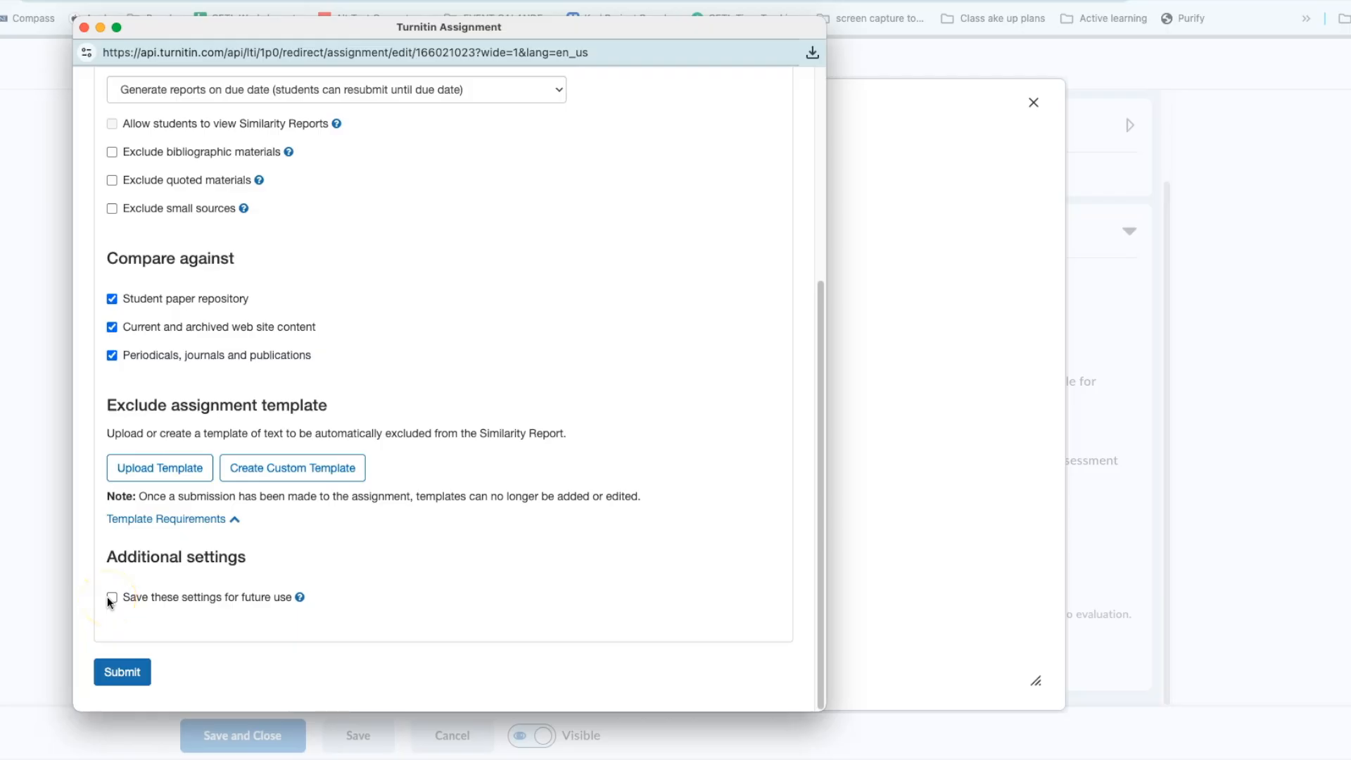
click(131, 672)
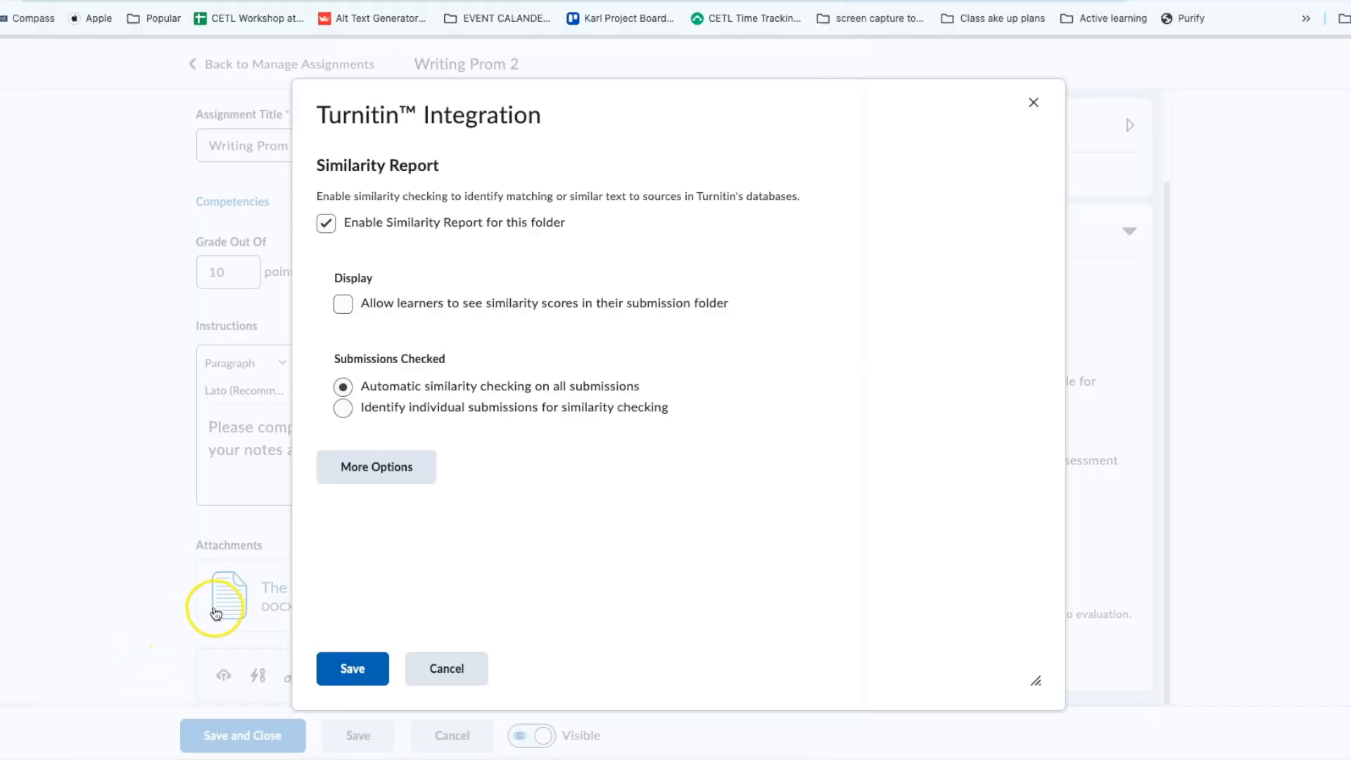
click(354, 668)
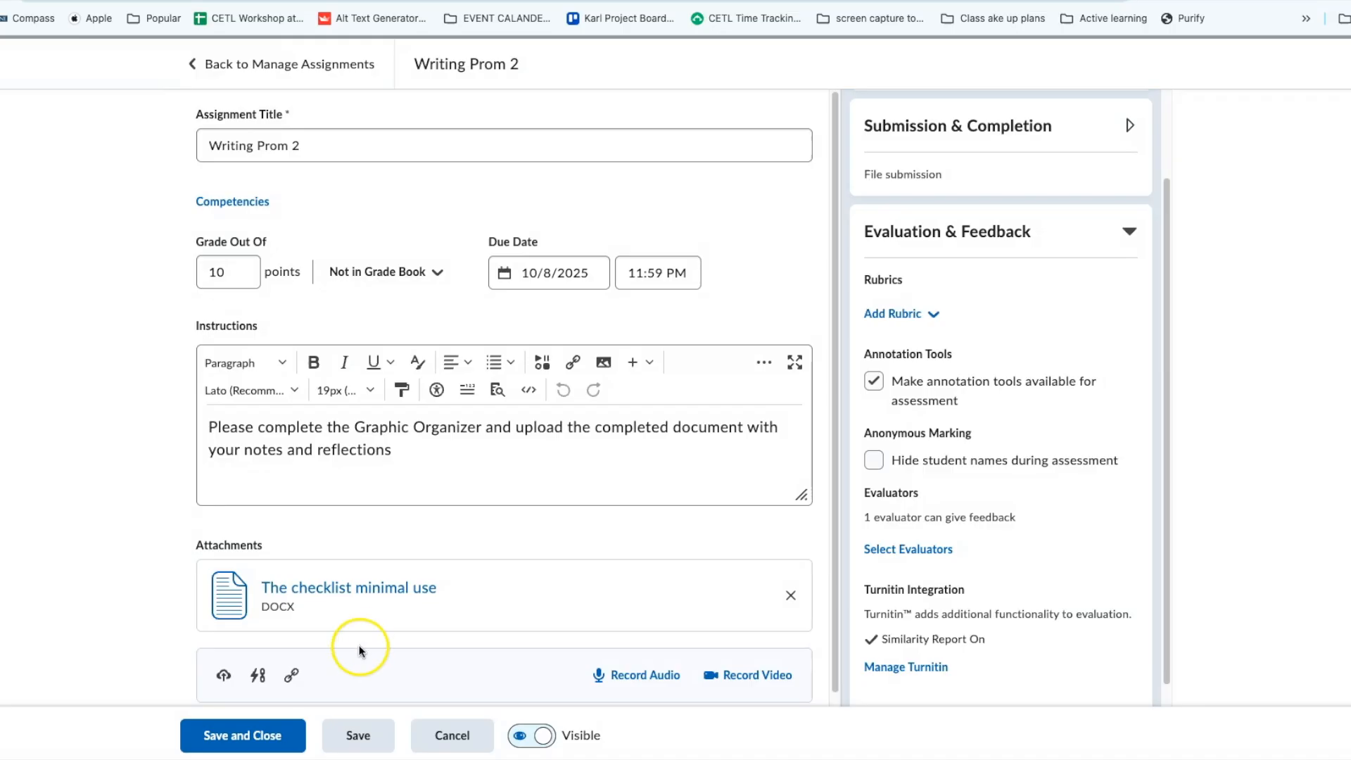
Step: Save and close the Writing Prom 2 assignment, and check its Turnitin status in the assignments list
scroll(872, 454, down, 1)
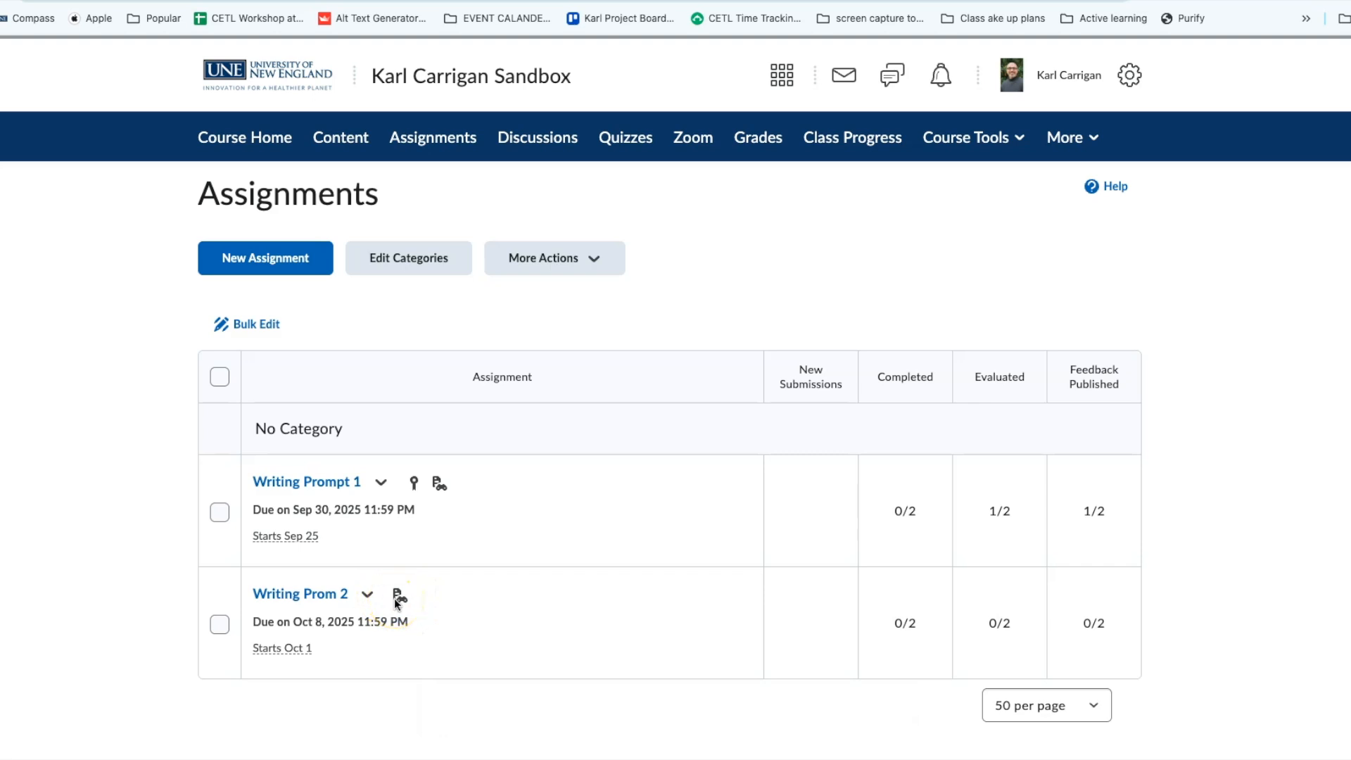
mouse_move(396, 603)
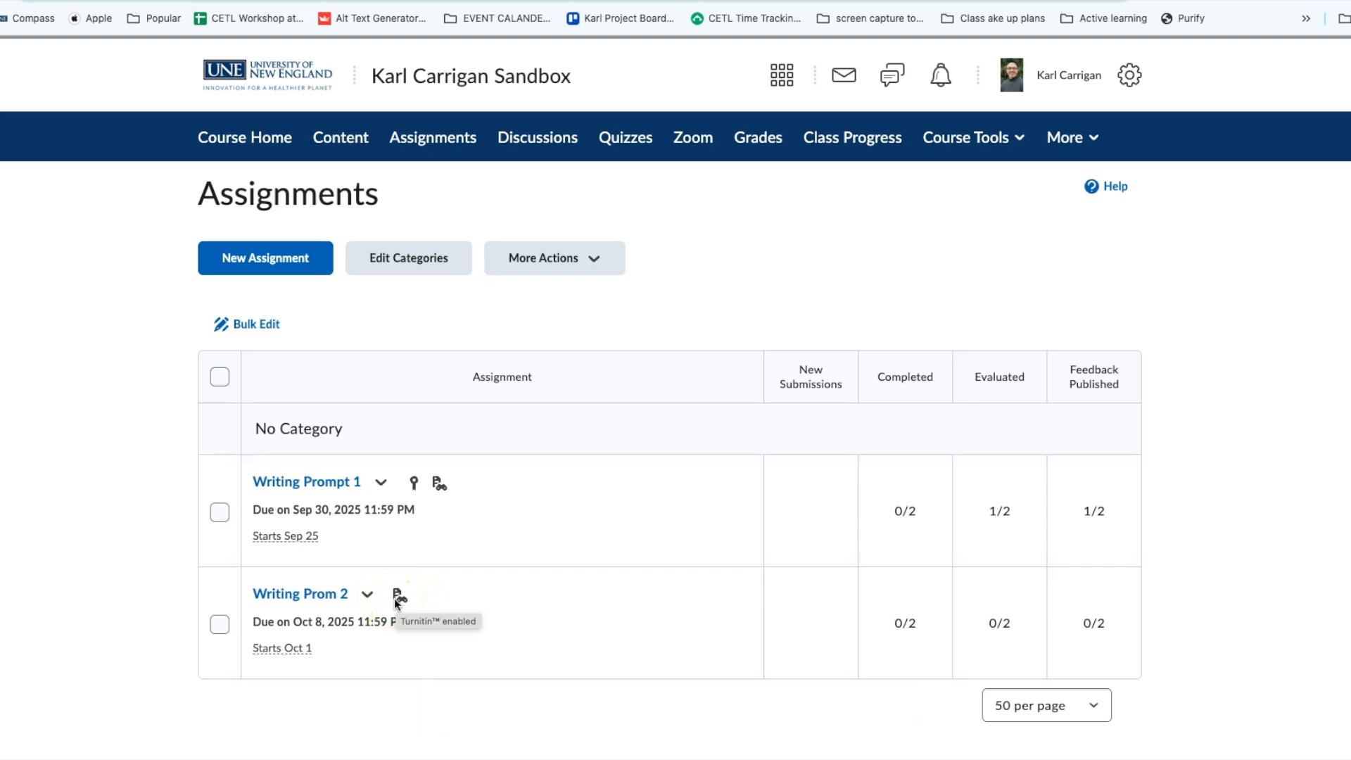